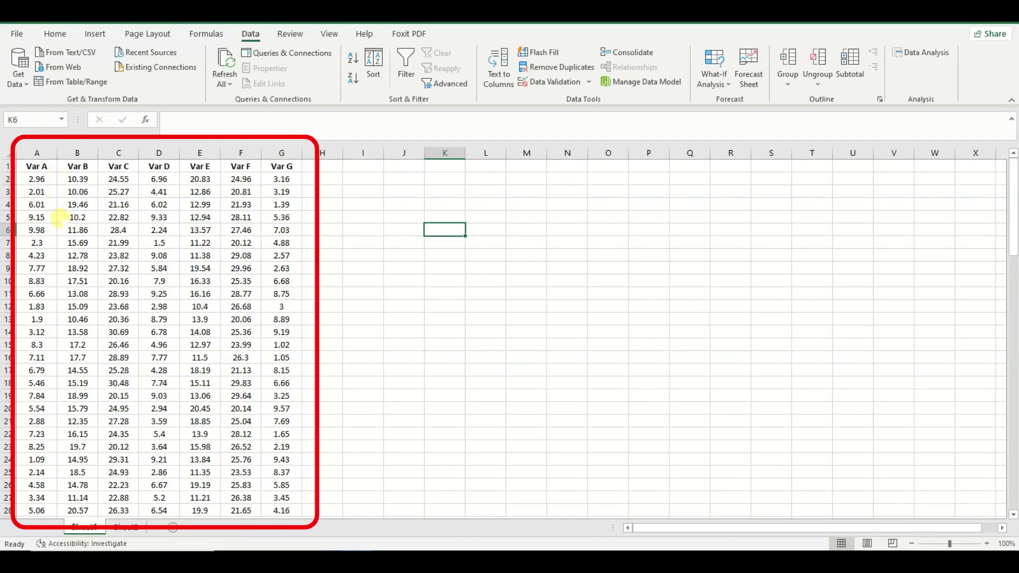
Step: Look over the data in columns A–G and their variable headers in row 1
mouse_move(37, 152)
left_mouse_down()
mouse_move(278, 153)
mouse_move(78, 167)
left_mouse_up()
left_click(241, 191)
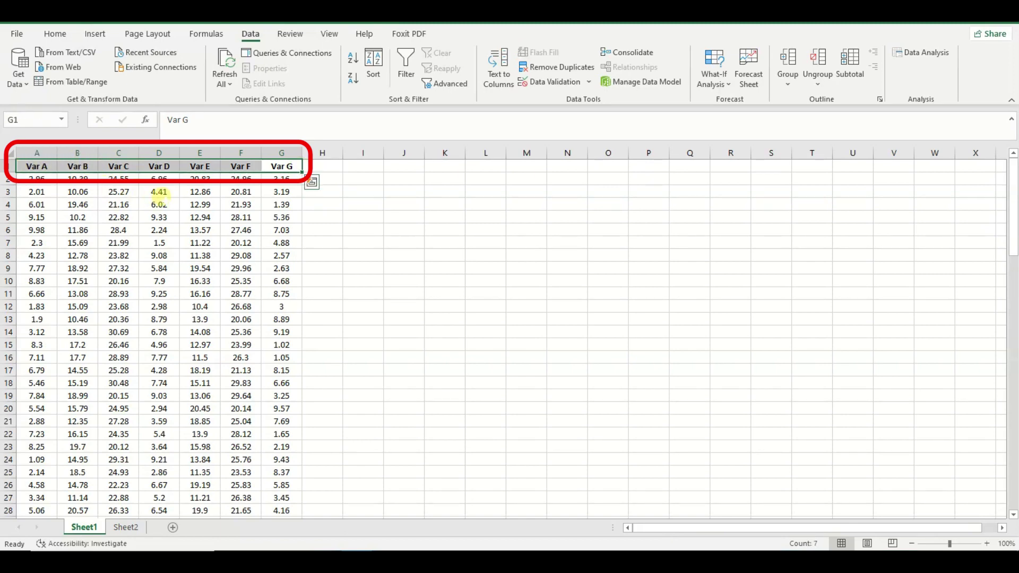
left_click(287, 216)
left_click(55, 34)
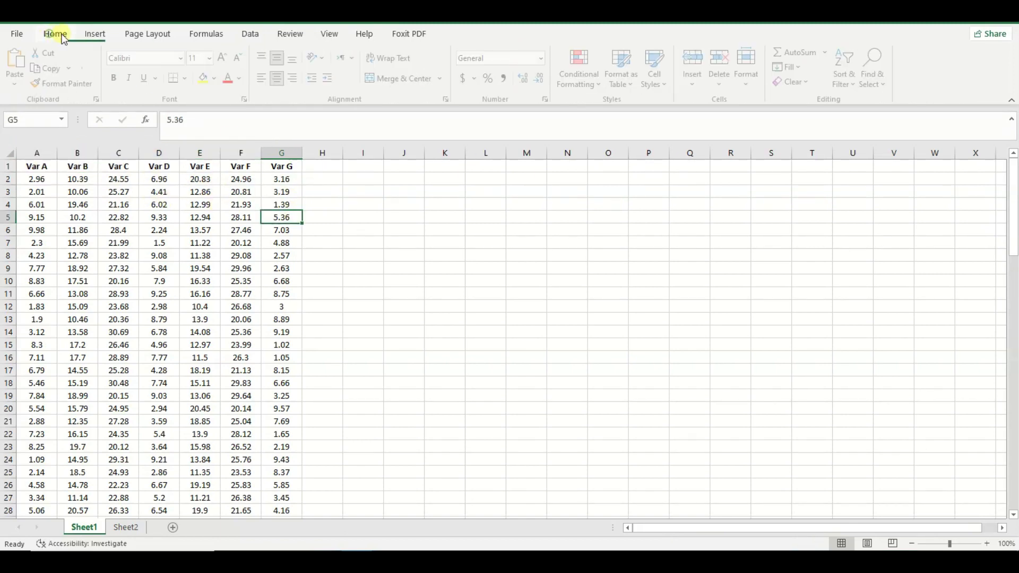
left_click(251, 34)
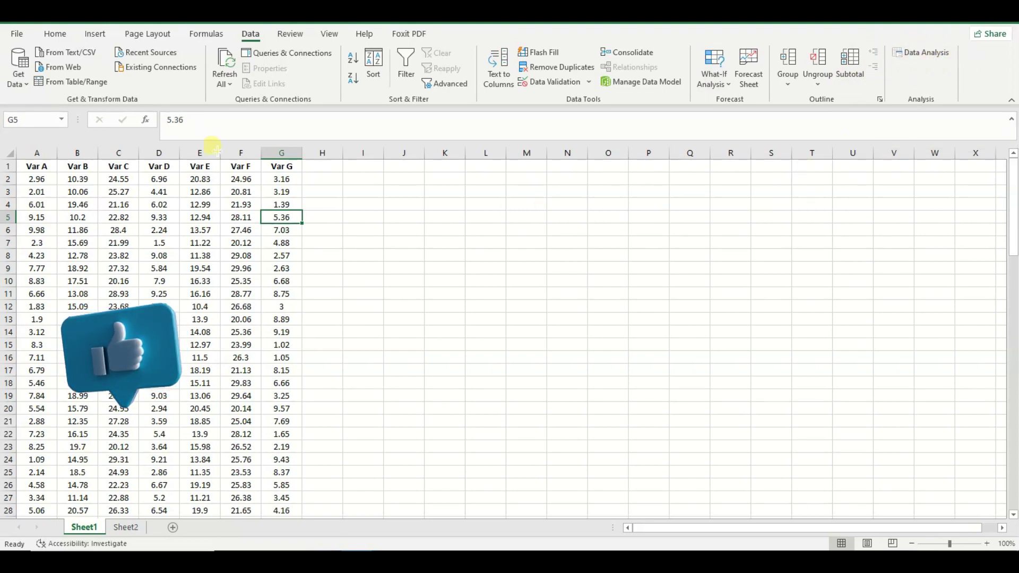
Step: Enable the Analysis ToolPak add-in from Excel Options' Add-ins manager
left_click(18, 35)
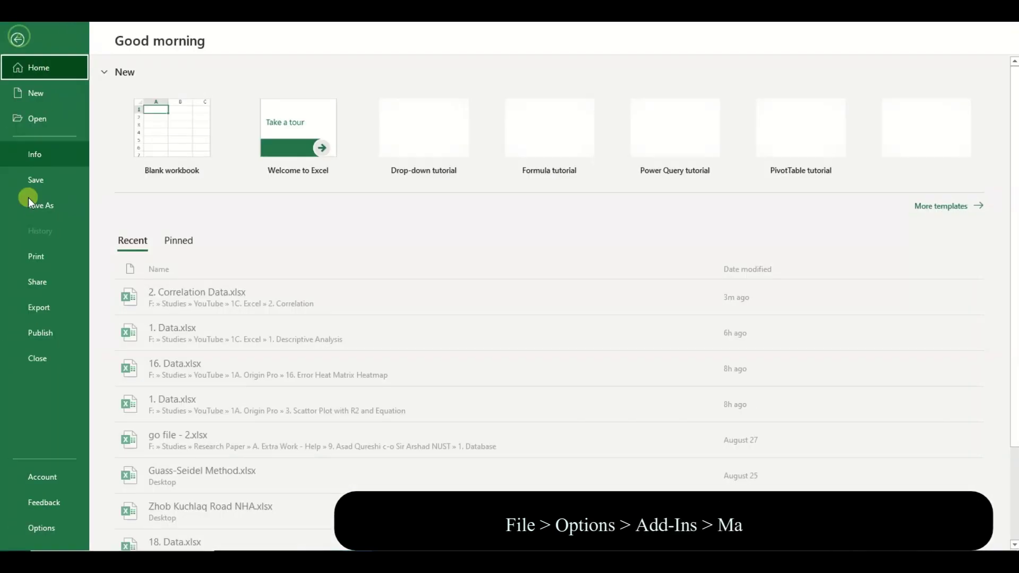
left_click(33, 529)
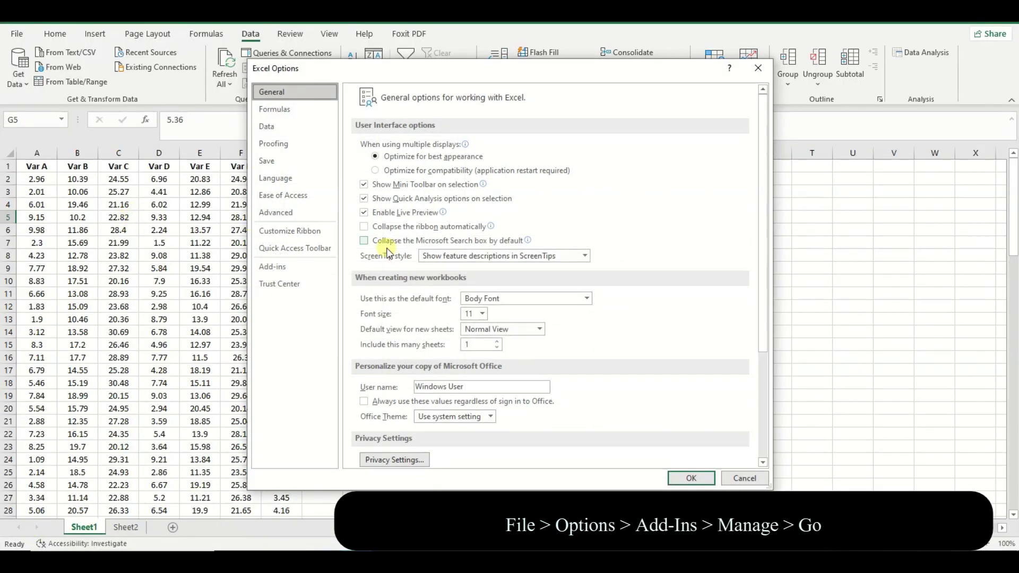
left_click(294, 266)
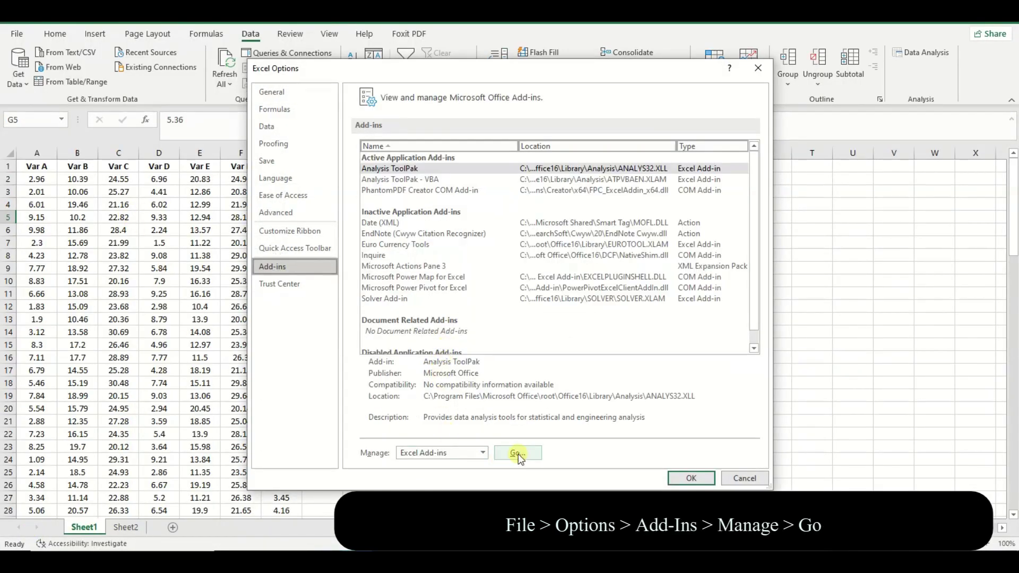
left_click(517, 454)
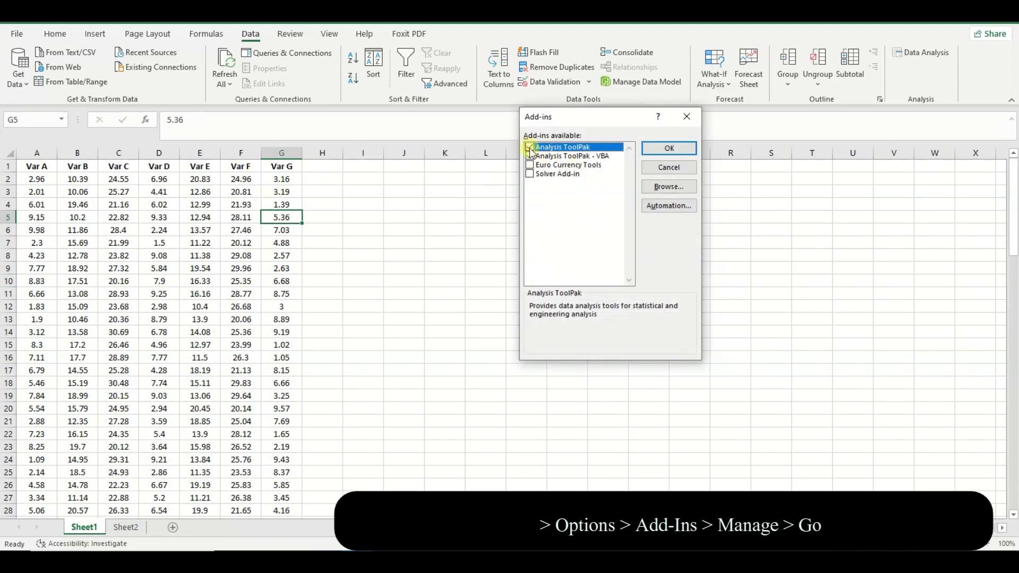
left_click(667, 149)
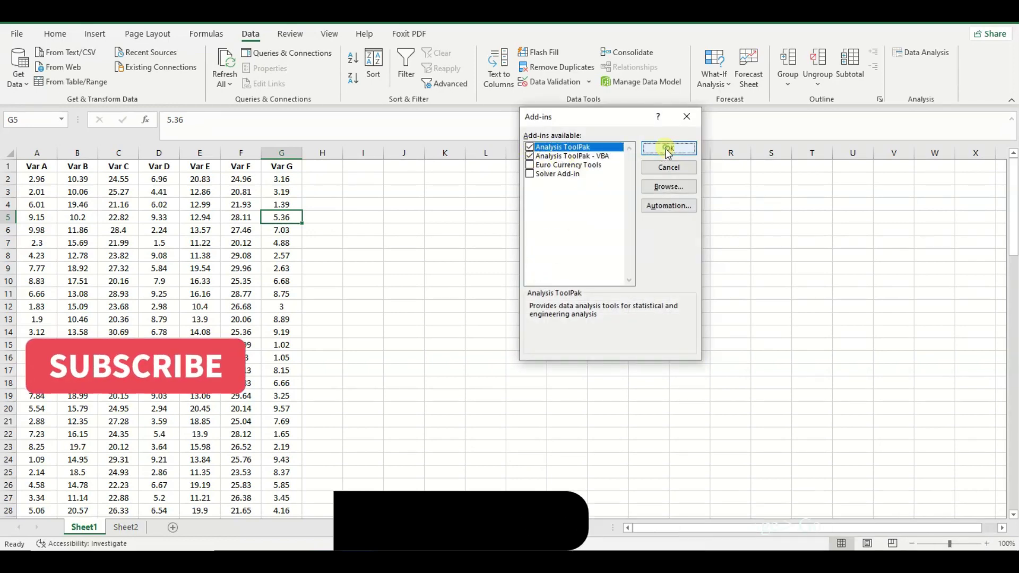
Step: Choose the Correlation tool and set its input range to columns $A:$G
left_click(931, 56)
left_click(527, 229)
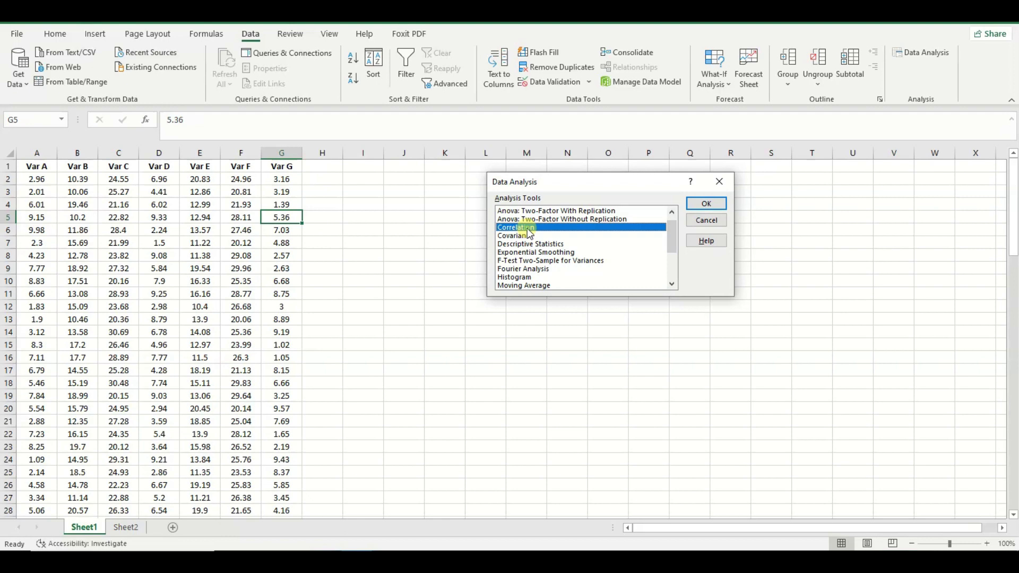
left_click(721, 205)
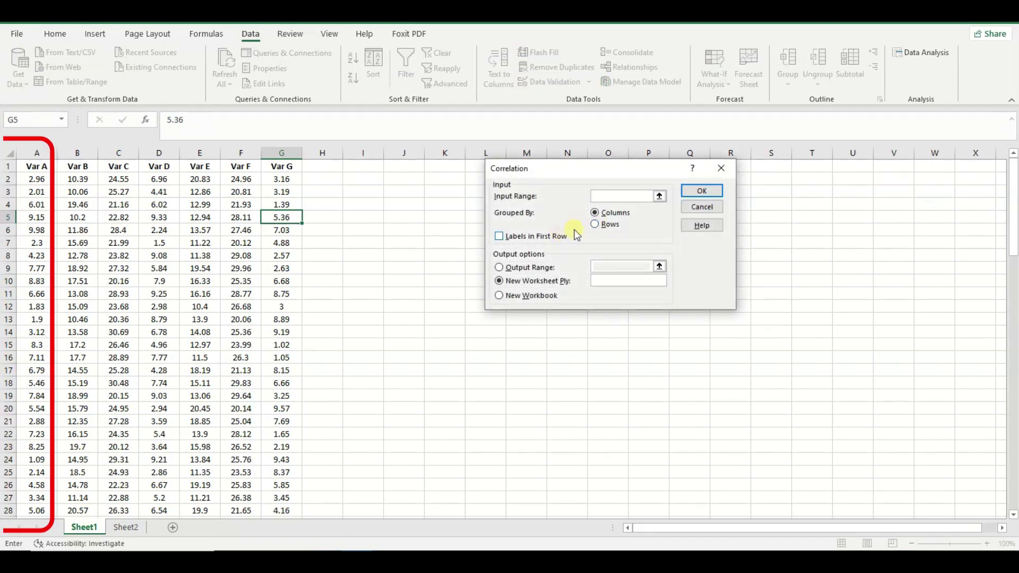
left_click(660, 196)
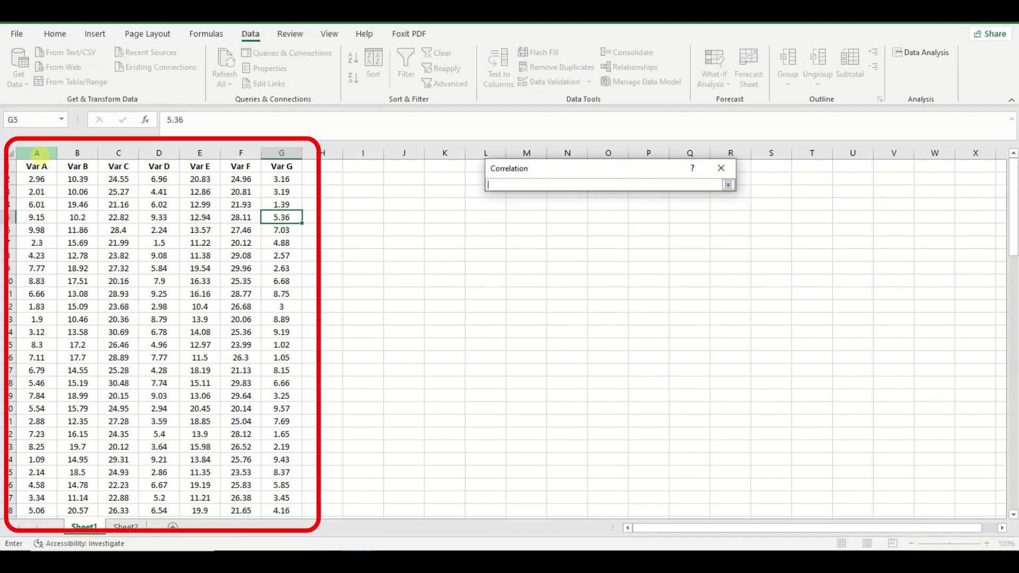
left_click_drag(37, 153, 281, 152)
left_click(727, 184)
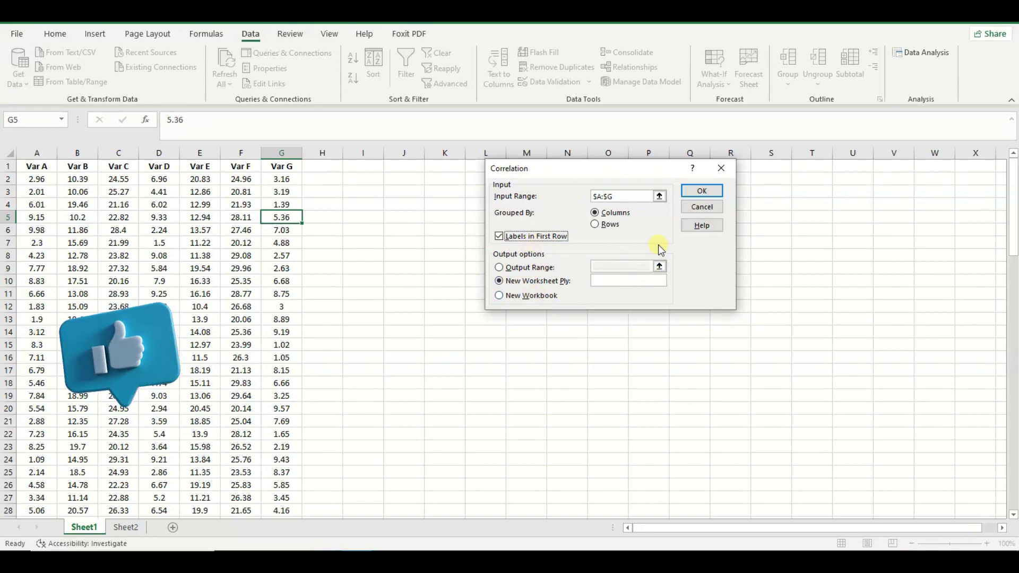
Step: Send the correlation output to cell $I$2 on this sheet and run it
left_click(538, 269)
left_click(659, 266)
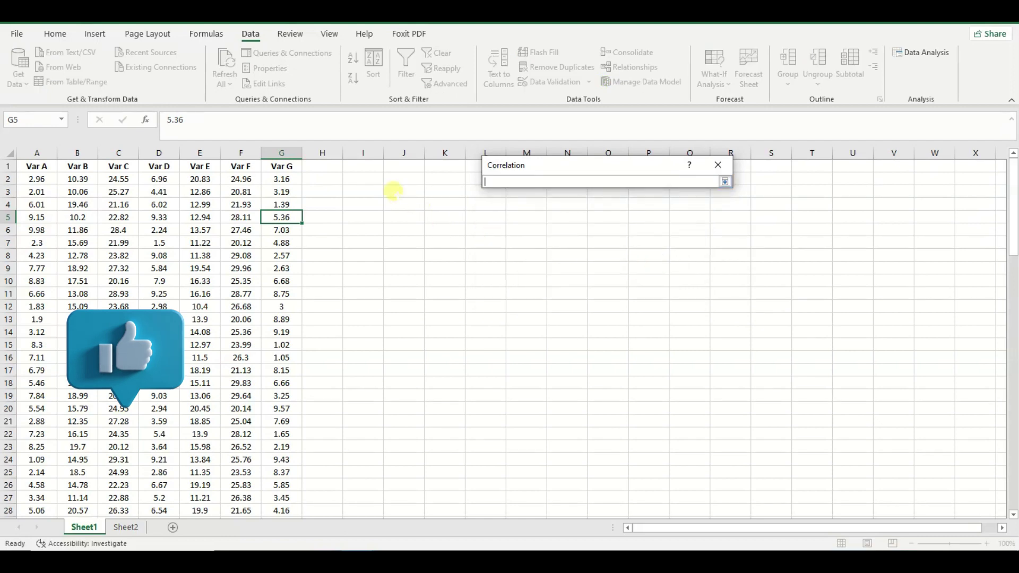
left_click(374, 180)
left_click(723, 182)
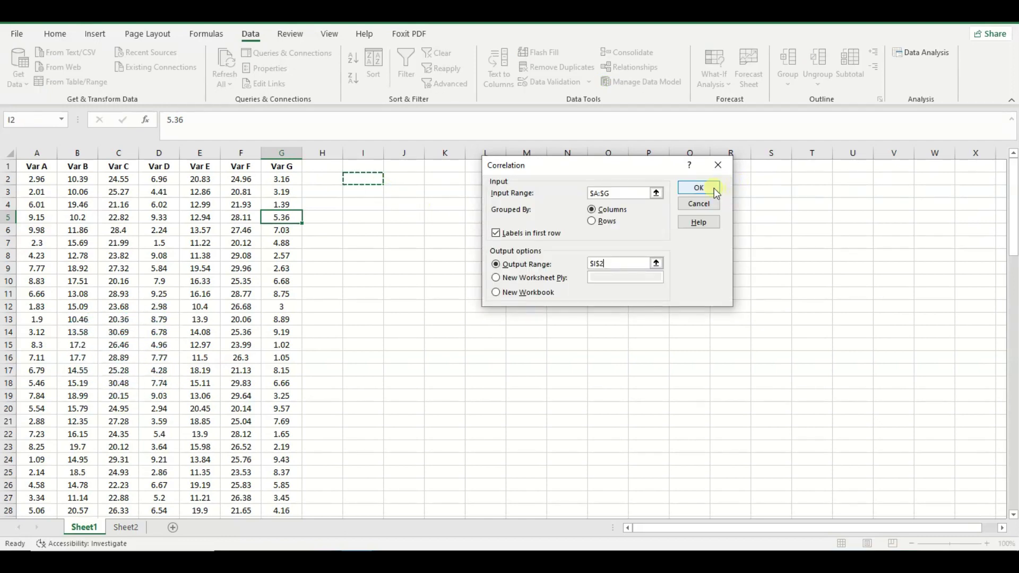
left_click(714, 189)
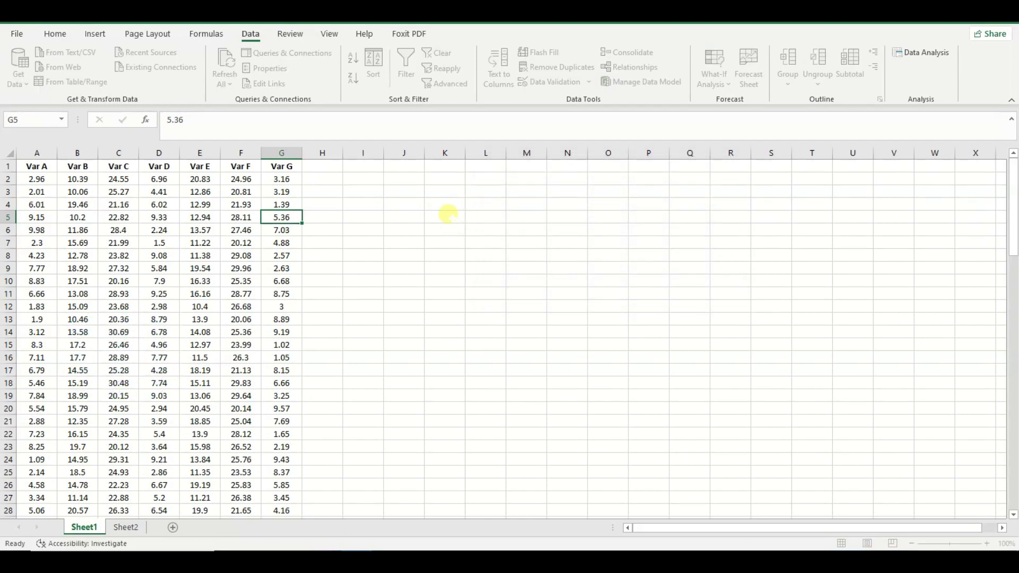
Step: Centre the contents of columns I through P
left_click(403, 204)
left_click_drag(363, 153, 648, 153)
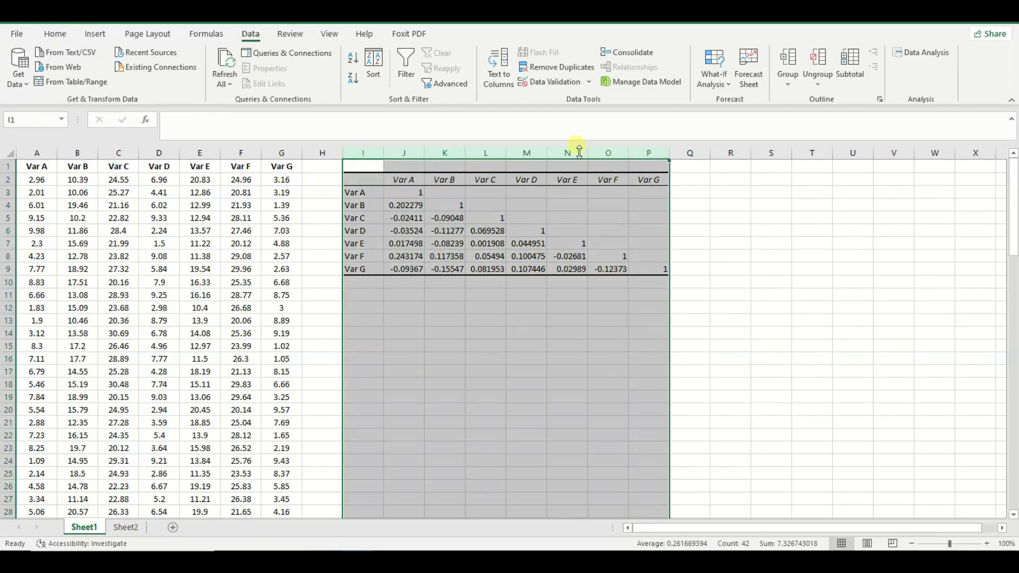
left_click(55, 33)
left_click(280, 77)
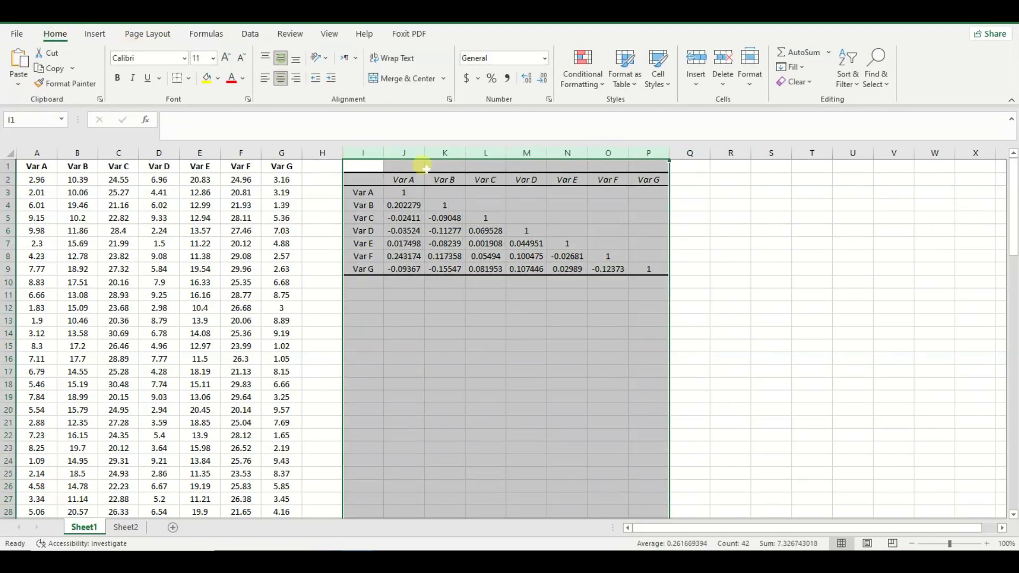
Step: Format the coefficients in J3:P10 as Number with two decimal places
mouse_move(403, 192)
left_mouse_down()
mouse_move(658, 280)
mouse_move(649, 271)
left_mouse_up()
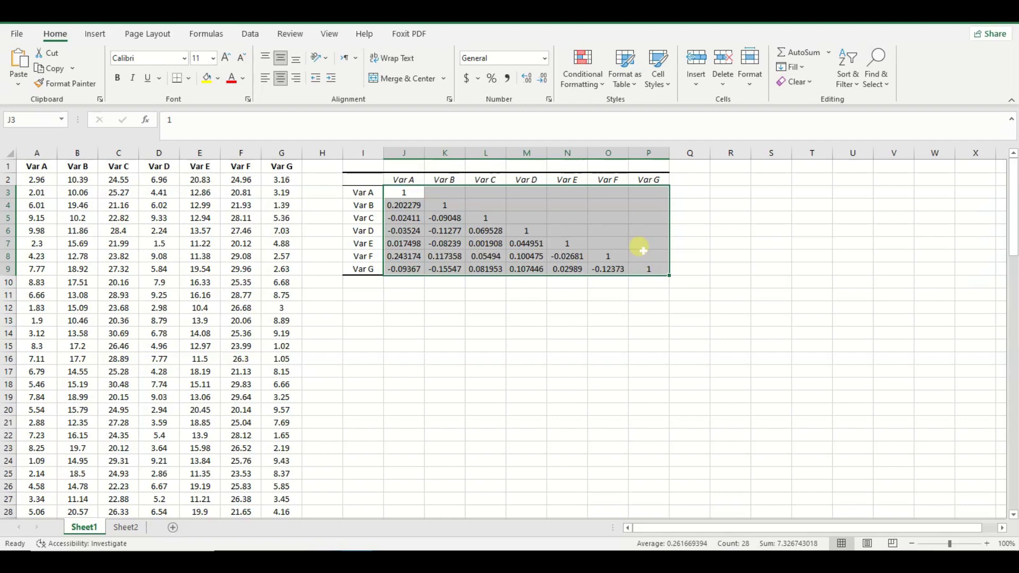
left_click(544, 58)
left_click(495, 115)
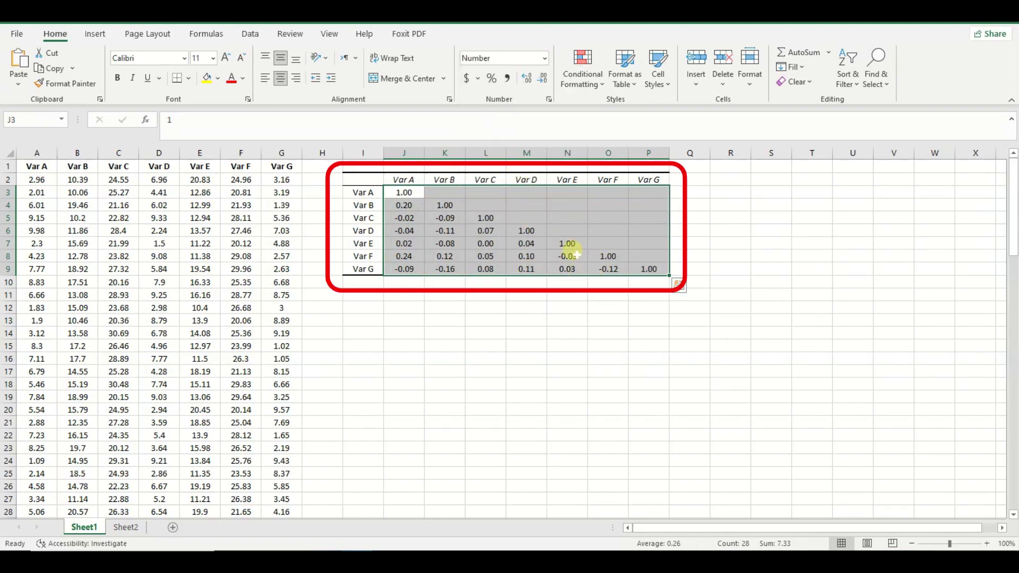
left_click(613, 327)
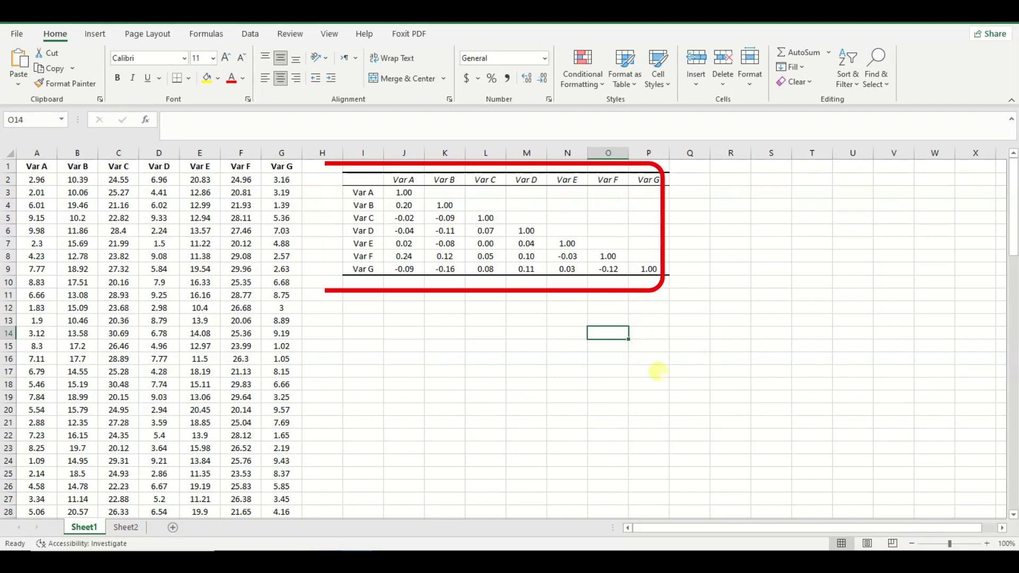